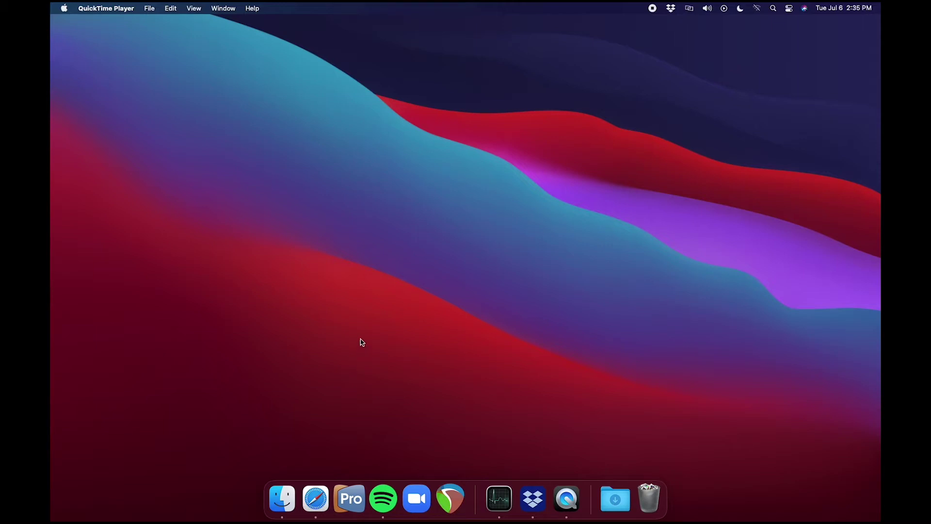
Launch ProPresenter 6, delete the Fourth of July 2021 playlist, and show Reengage's presentations
{"action": "left_click", "coordinate": [349, 504]}
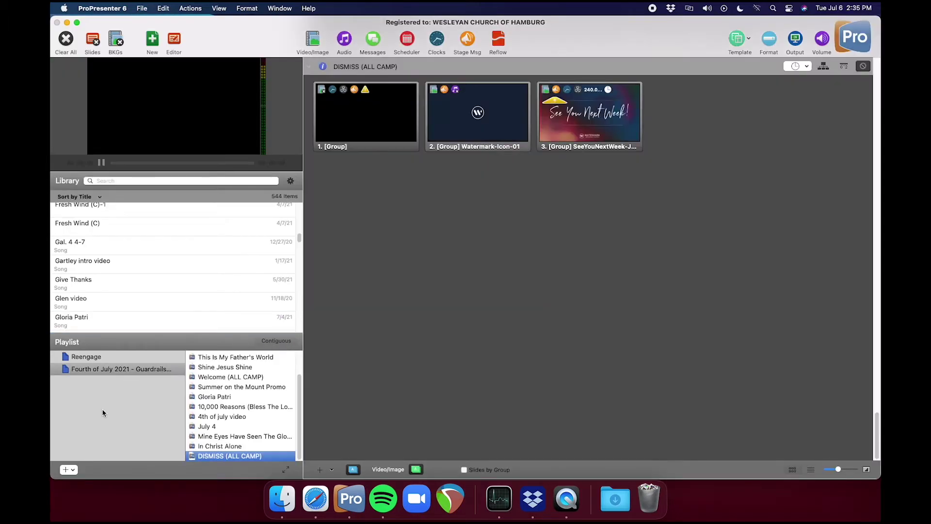
{"action": "right_click", "coordinate": [66, 375]}
{"action": "left_click", "coordinate": [80, 379]}
{"action": "left_click", "coordinate": [115, 361]}
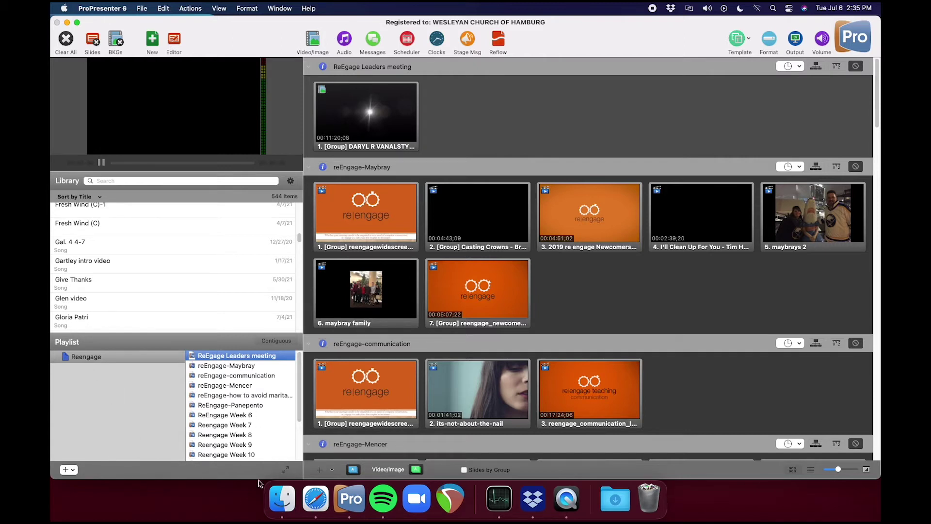
{"action": "left_click", "coordinate": [283, 499]}
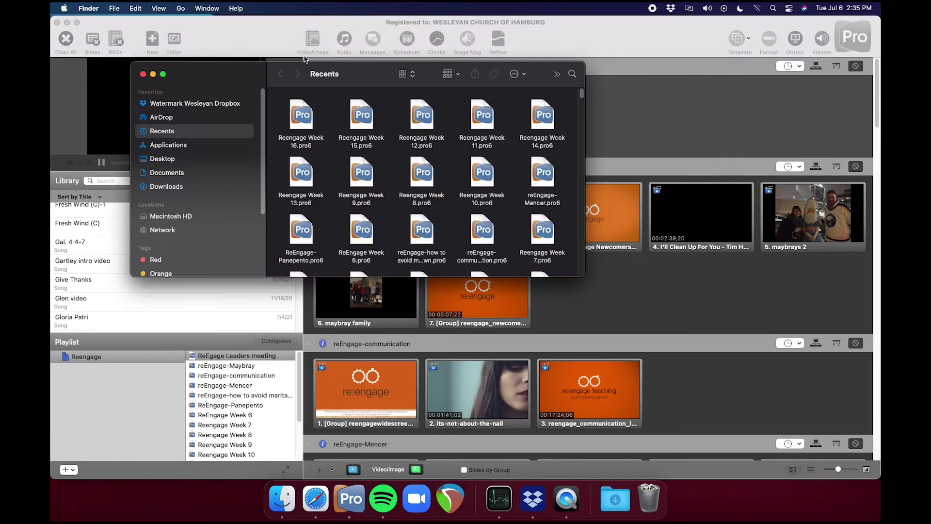
Drag the July 11 Summer on the Mount .pro6plx file from Dropbox Weekends > weekend content into ProPresenter's playlists
{"action": "left_click", "coordinate": [189, 103]}
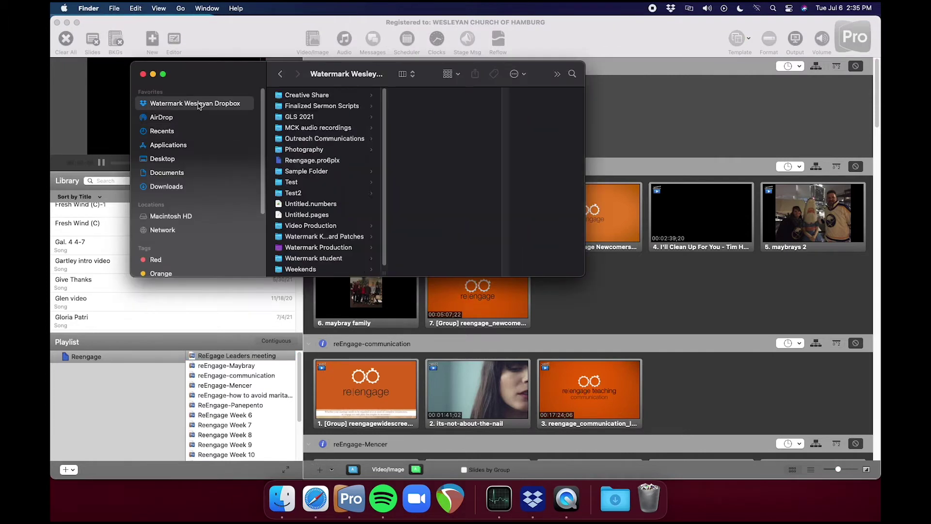
{"action": "left_click", "coordinate": [312, 267]}
{"action": "scroll", "coordinate": [444, 233], "scroll_direction": "down", "scroll_amount": 5}
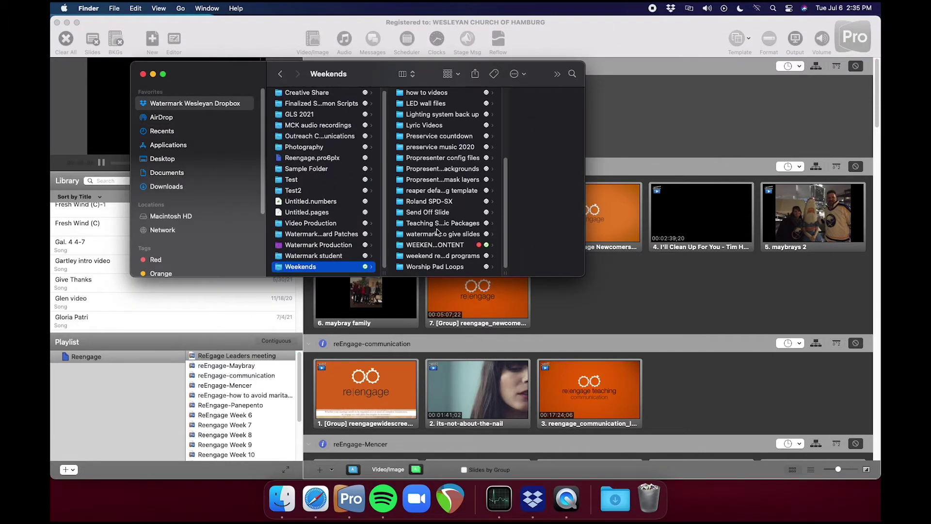
{"action": "left_click", "coordinate": [437, 245]}
{"action": "scroll", "coordinate": [502, 232], "scroll_direction": "down", "scroll_amount": 5}
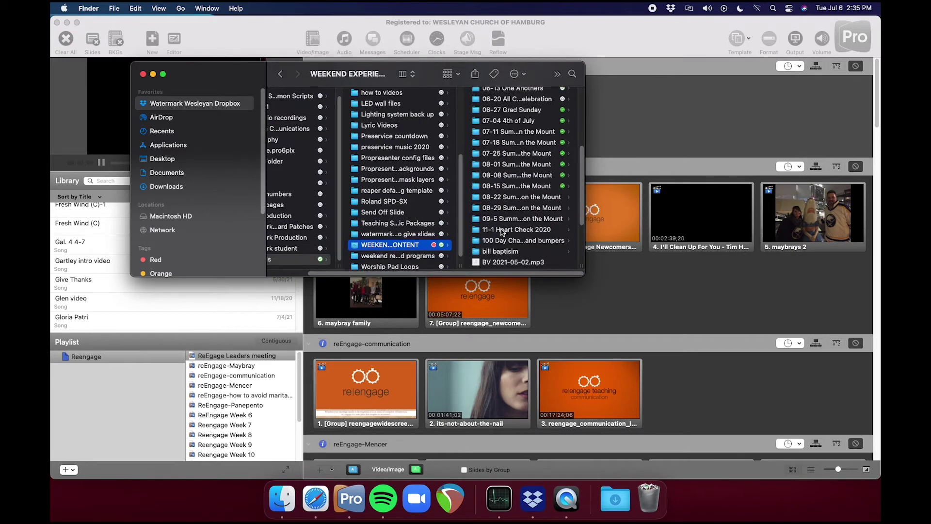
{"action": "scroll", "coordinate": [502, 232], "scroll_direction": "down", "scroll_amount": 2}
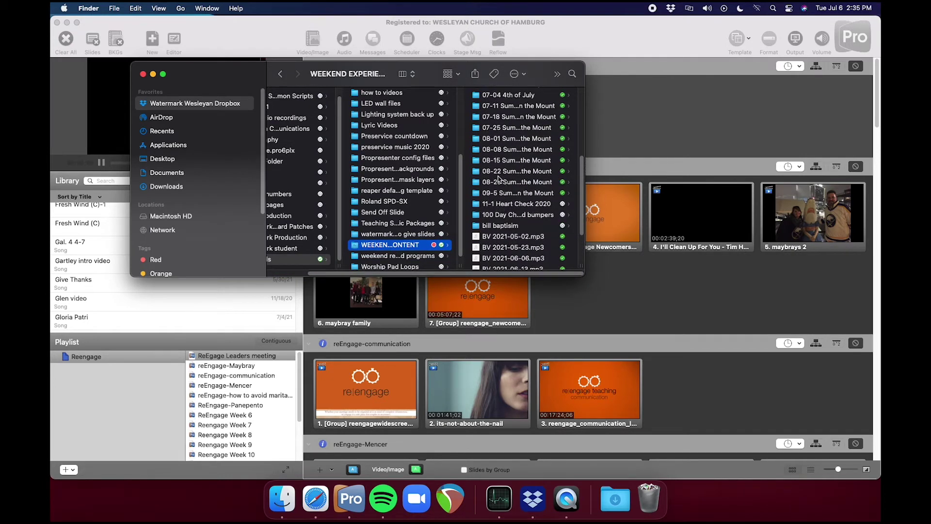
{"action": "left_click", "coordinate": [505, 106]}
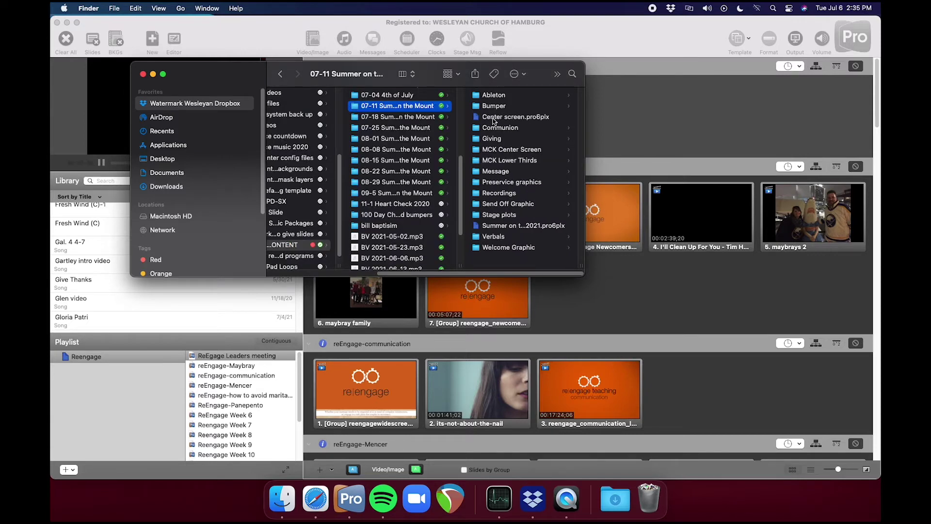
{"action": "left_click", "coordinate": [522, 226]}
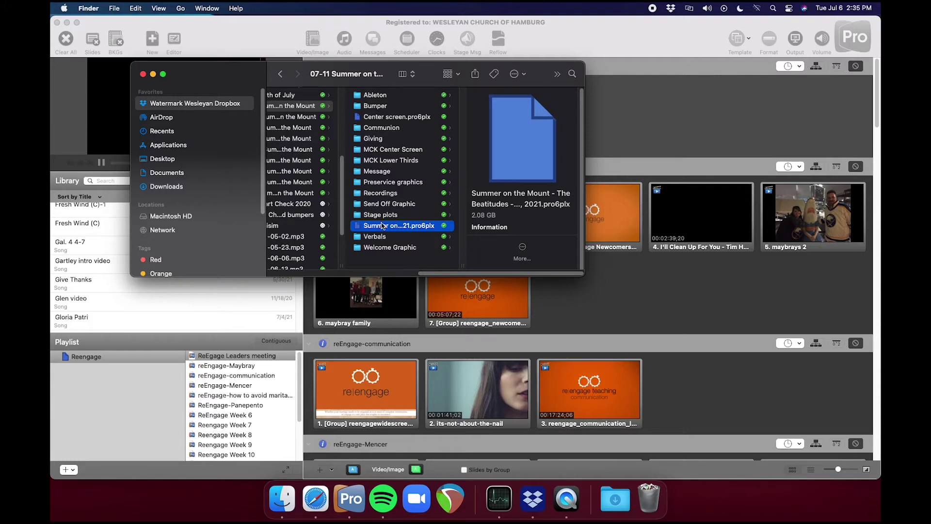
{"action": "left_click_drag", "start_coordinate": [411, 227], "coordinate": [106, 402]}
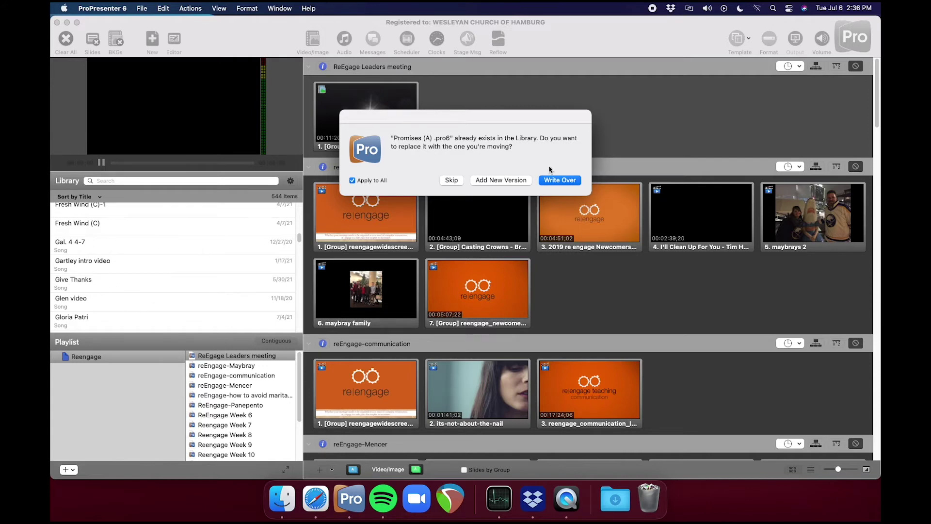
Write over the existing library presentations and media files, then view Summer Mount - July 11's slides
{"action": "left_click", "coordinate": [554, 183]}
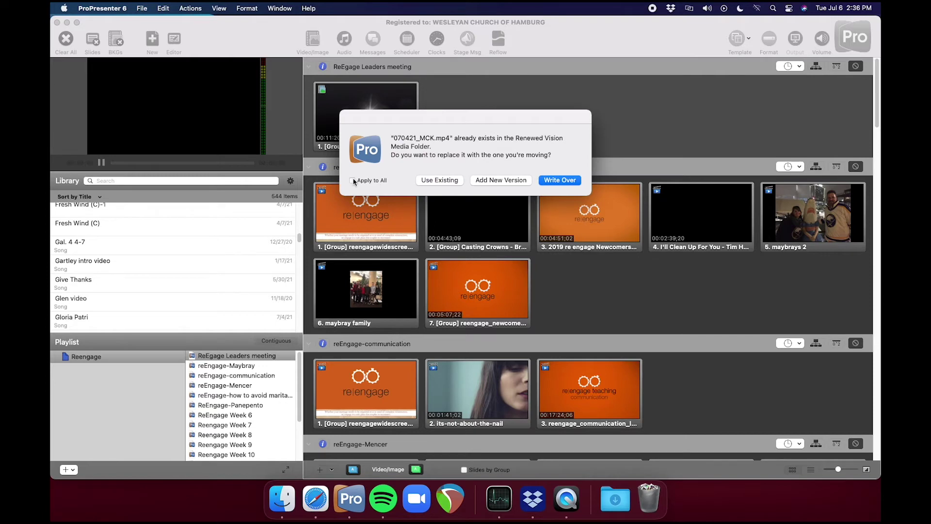
{"action": "left_click", "coordinate": [566, 182]}
{"action": "left_click", "coordinate": [190, 320]}
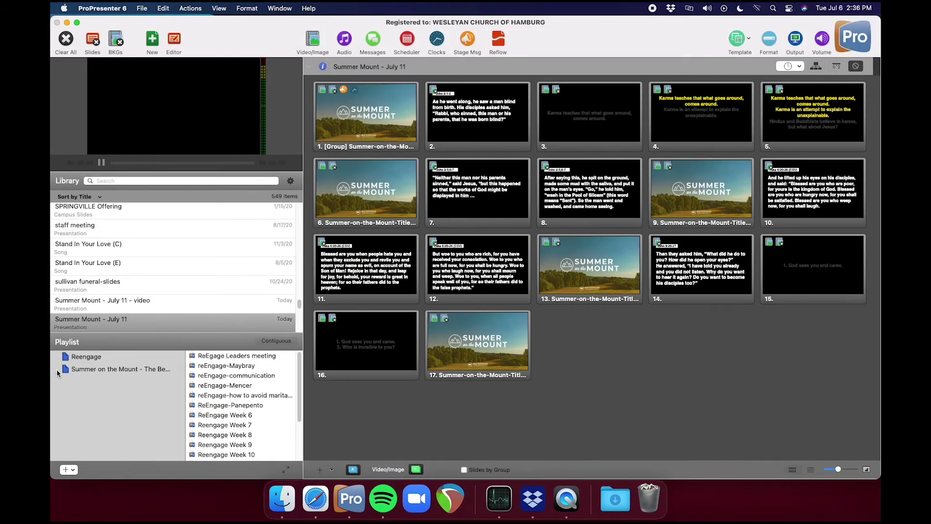
In the Summer on the Mount playlist, delete Won't Stop Now (A) through Promises (A)
{"action": "left_click", "coordinate": [83, 373]}
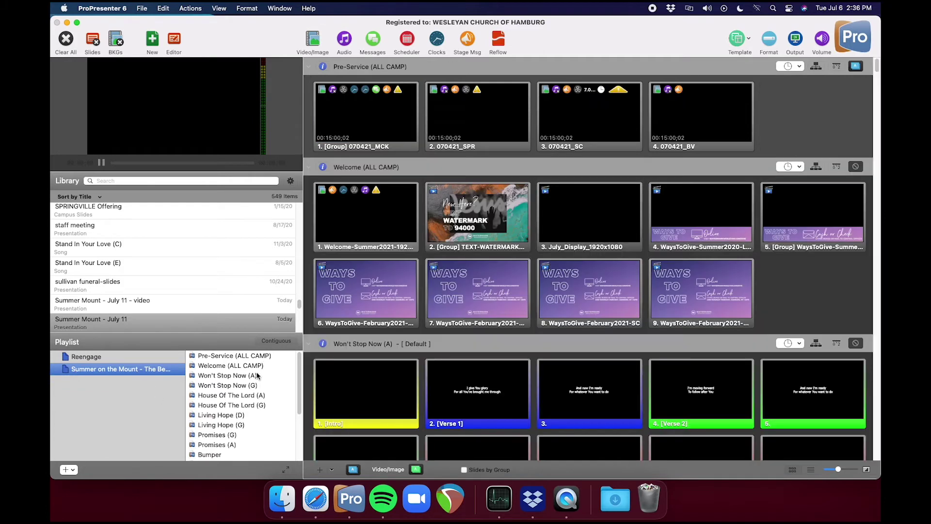
{"action": "scroll", "coordinate": [250, 427], "scroll_direction": "down", "scroll_amount": 5}
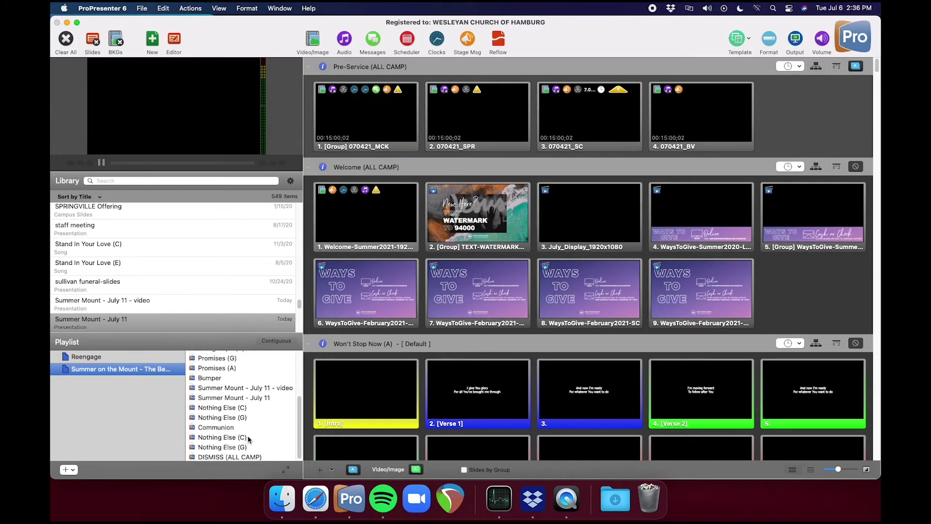
{"action": "left_click_drag", "start_coordinate": [299, 413], "coordinate": [296, 413]}
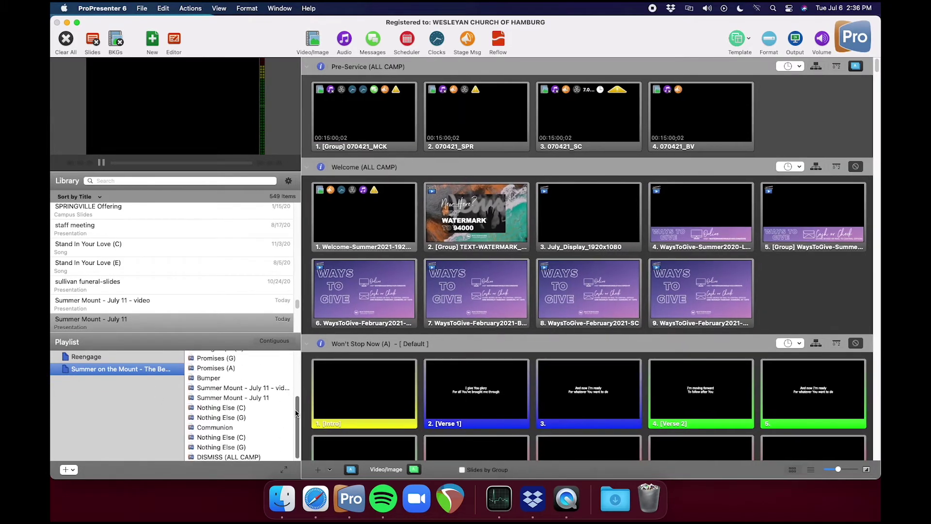
{"action": "scroll", "coordinate": [255, 417], "scroll_direction": "up", "scroll_amount": 5}
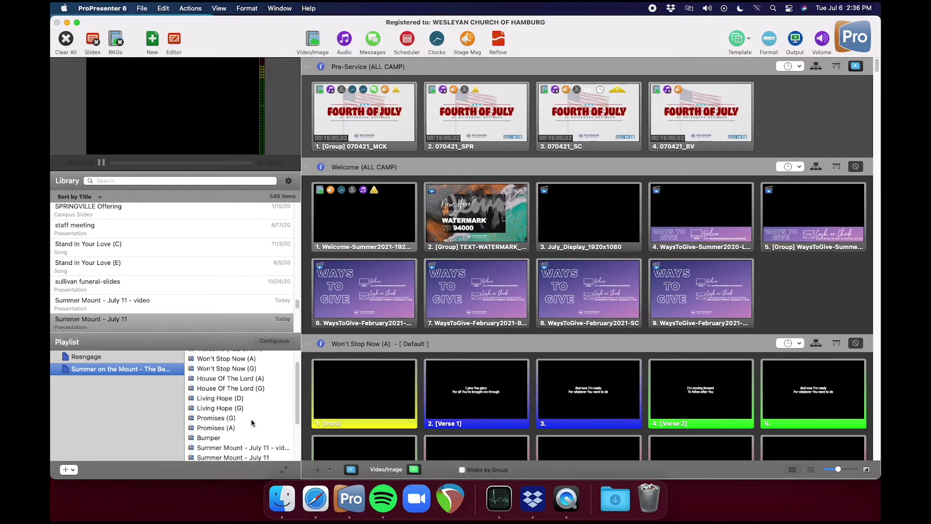
{"action": "scroll", "coordinate": [231, 393], "scroll_direction": "down", "scroll_amount": 1}
{"action": "scroll", "coordinate": [230, 390], "scroll_direction": "up", "scroll_amount": 1}
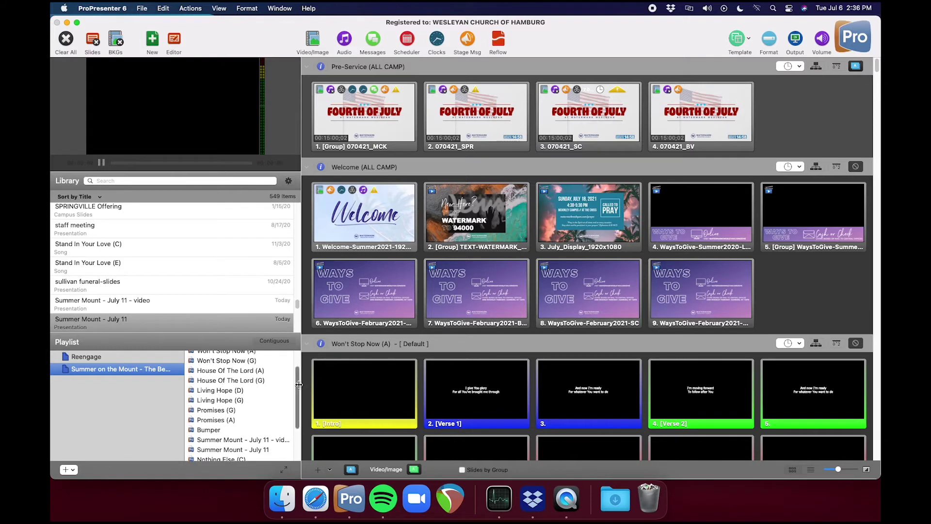
{"action": "scroll", "coordinate": [297, 389], "scroll_direction": "up", "scroll_amount": 2}
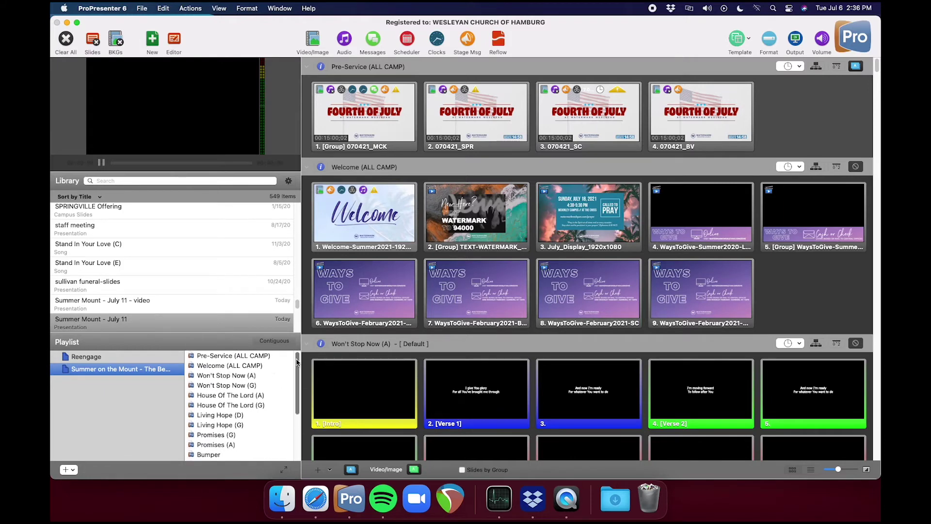
{"action": "left_click", "coordinate": [224, 375]}
{"action": "left_click", "coordinate": [221, 447], "text": "shift"}
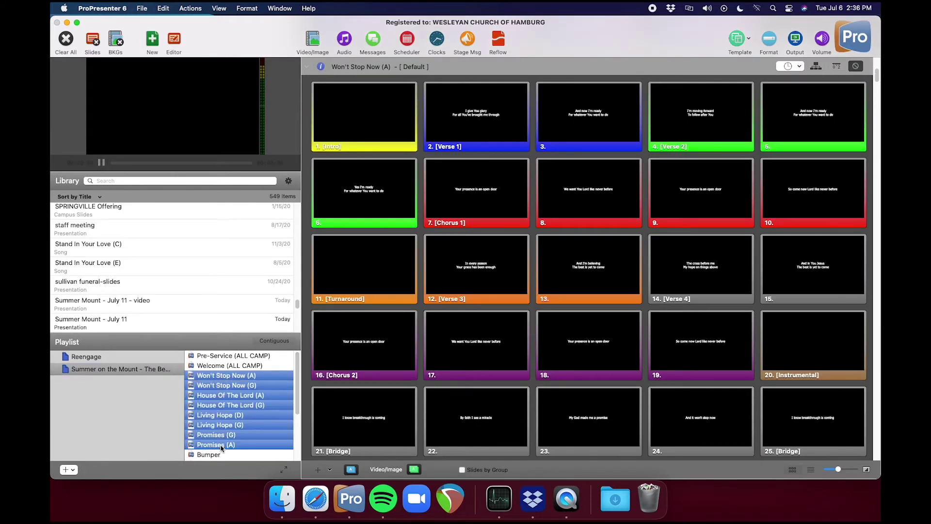
{"action": "key", "text": "BackSpace"}
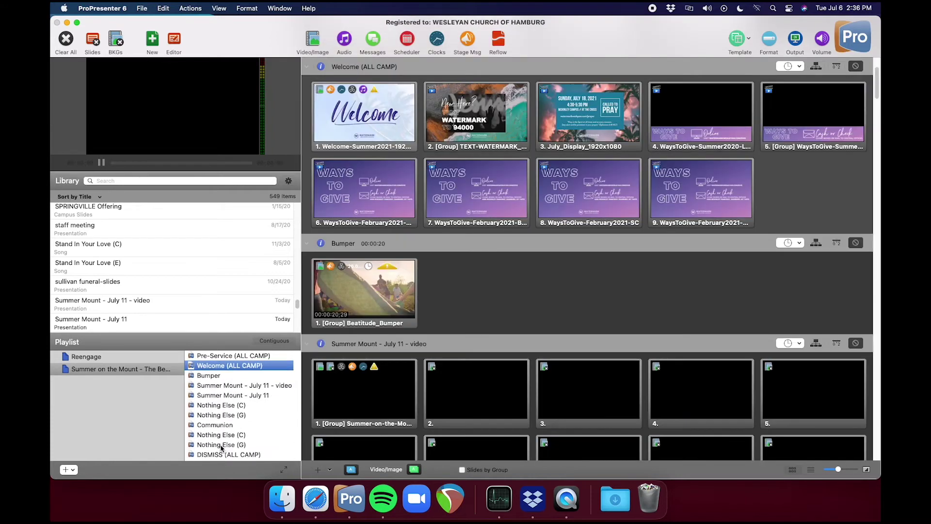
Delete both Nothing Else (C)/(G) pairs and the Summer Mount - July 11 - video item
{"action": "left_click", "coordinate": [219, 407]}
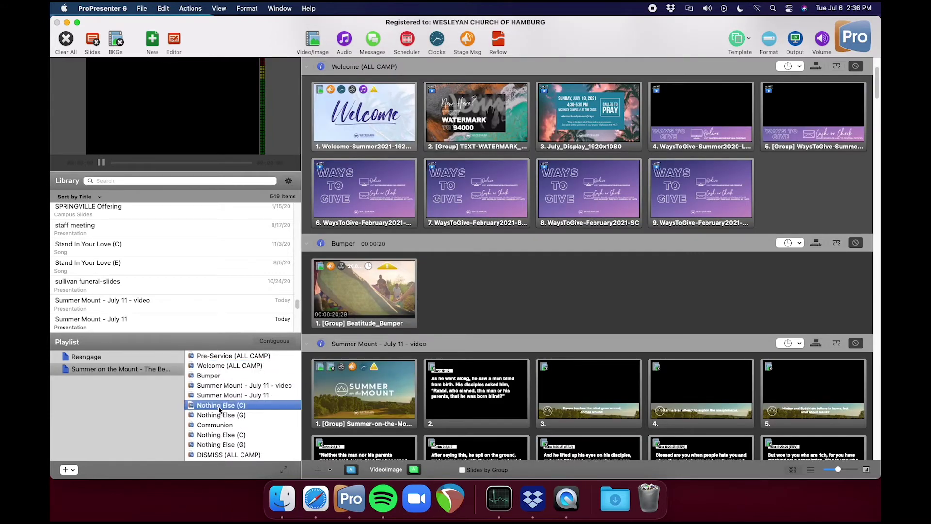
{"action": "left_click", "coordinate": [216, 415], "text": "shift"}
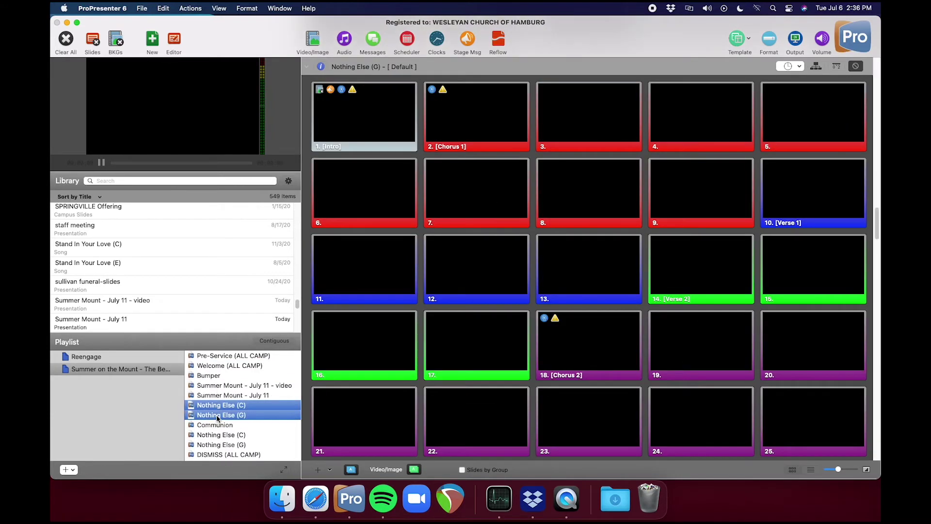
{"action": "key", "text": "BackSpace"}
{"action": "left_click", "coordinate": [212, 415]}
{"action": "left_click", "coordinate": [212, 425], "text": "shift"}
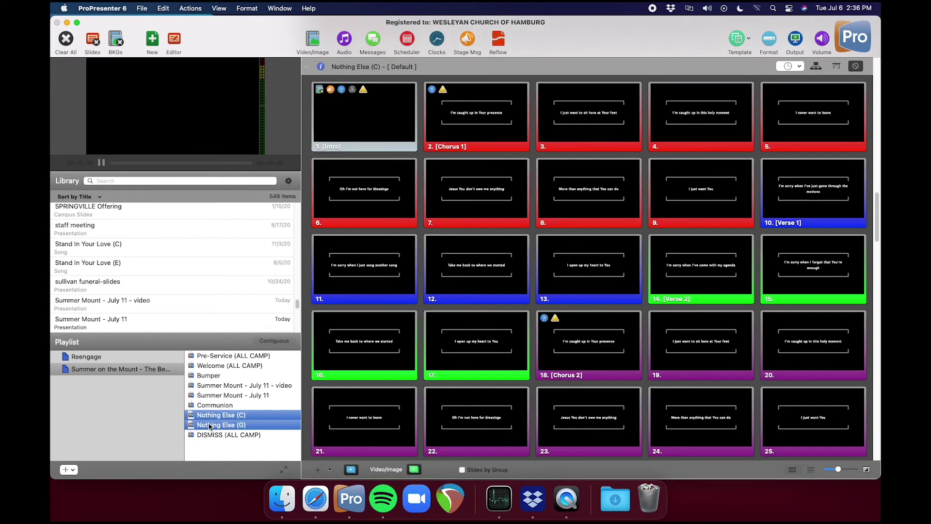
{"action": "key", "text": "BackSpace"}
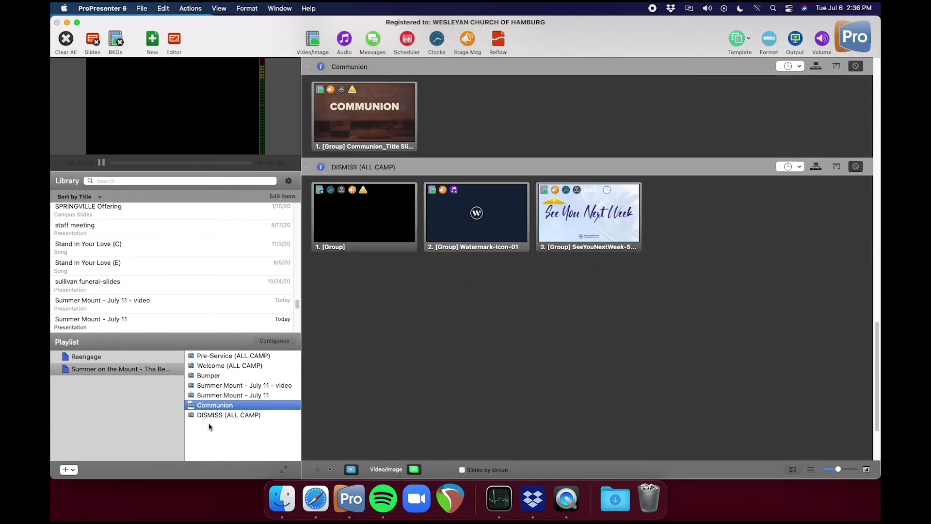
{"action": "left_click", "coordinate": [253, 387]}
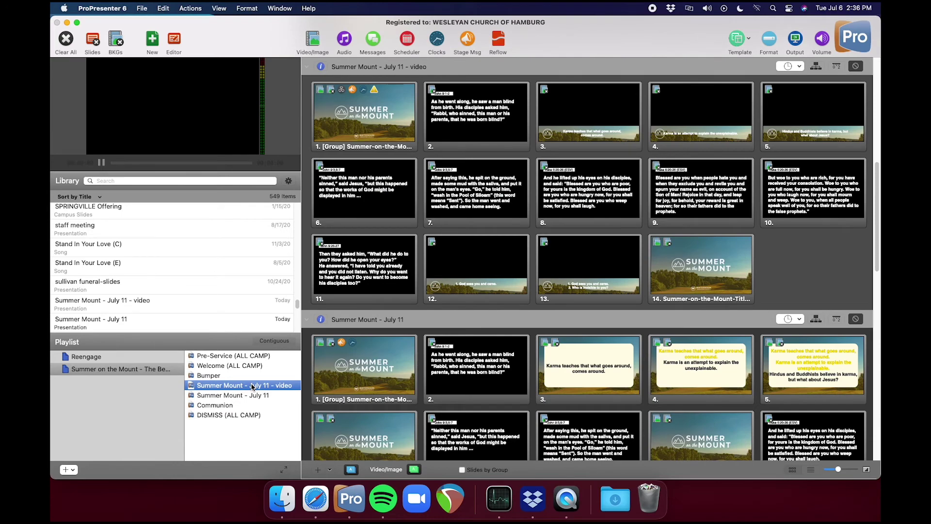
{"action": "key", "text": "BackSpace"}
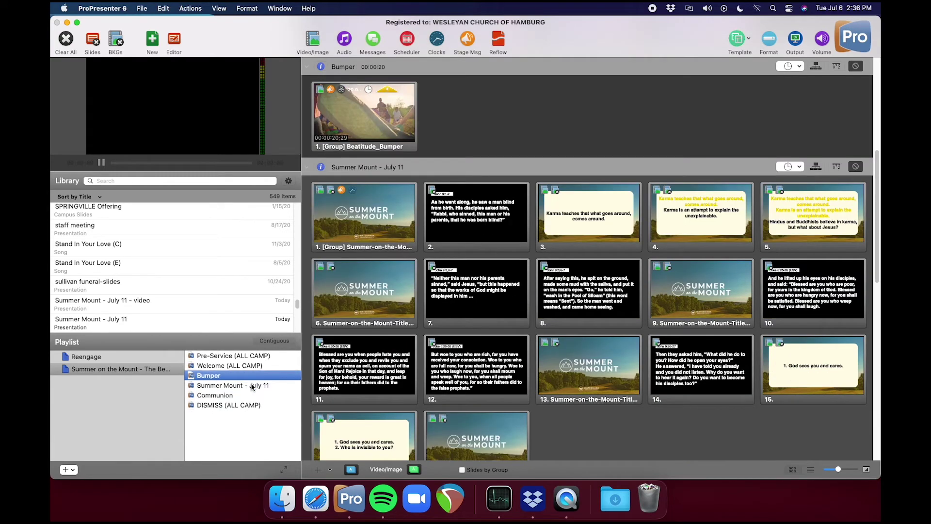
Review the Summer Mount - July 11, Welcome and DISMISS slides, then select Pre-Service (ALL CAMP)
{"action": "left_click", "coordinate": [213, 388]}
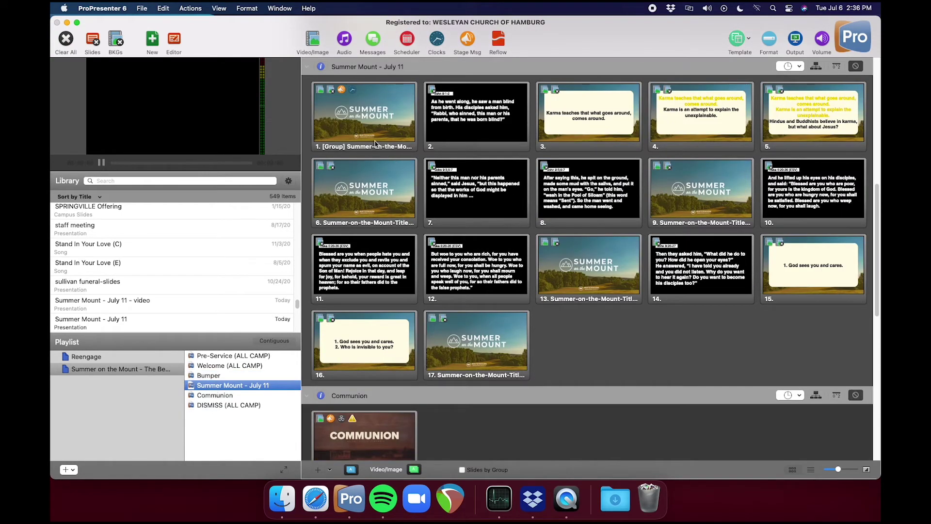
{"action": "left_click", "coordinate": [206, 366]}
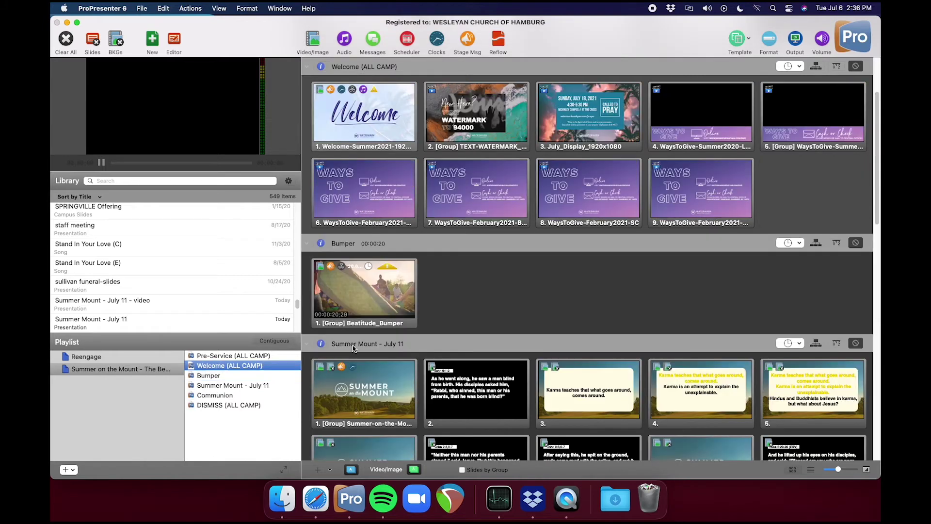
{"action": "left_click", "coordinate": [206, 408]}
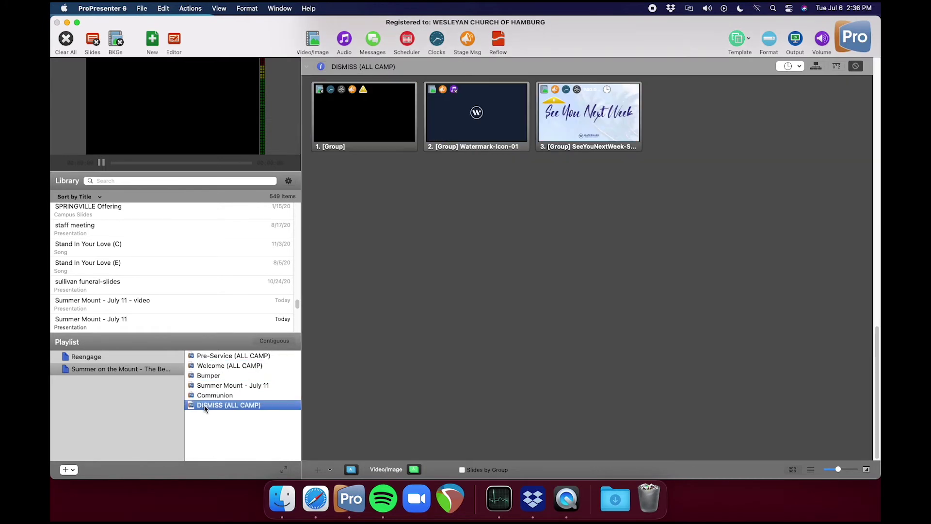
{"action": "left_click", "coordinate": [236, 355]}
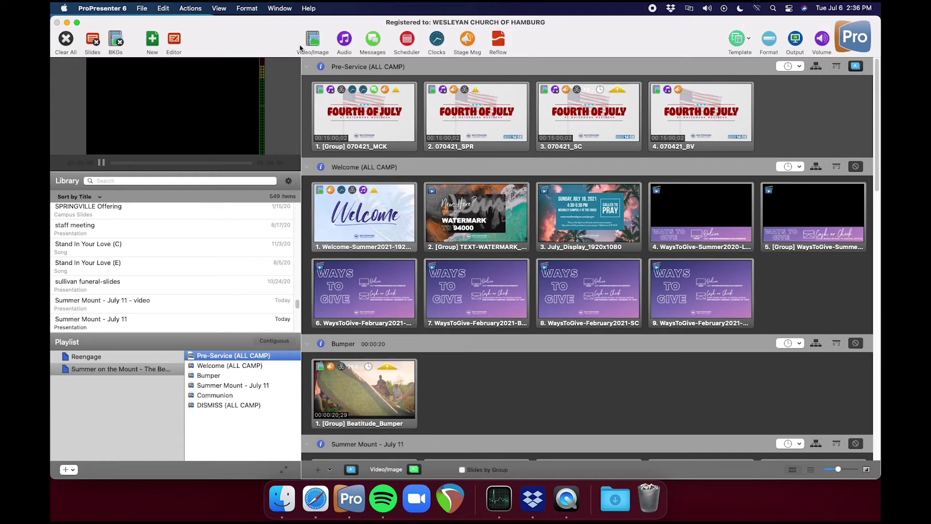
Add a scheduled event for the Summer on the Mount playlist's Pre-Service (ALL CAMP) item
{"action": "left_click", "coordinate": [407, 39]}
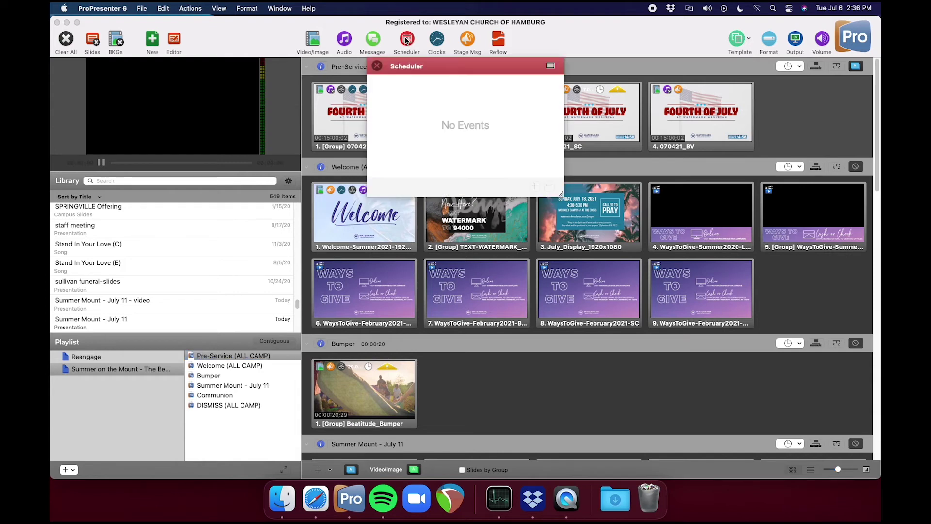
{"action": "left_click", "coordinate": [535, 186]}
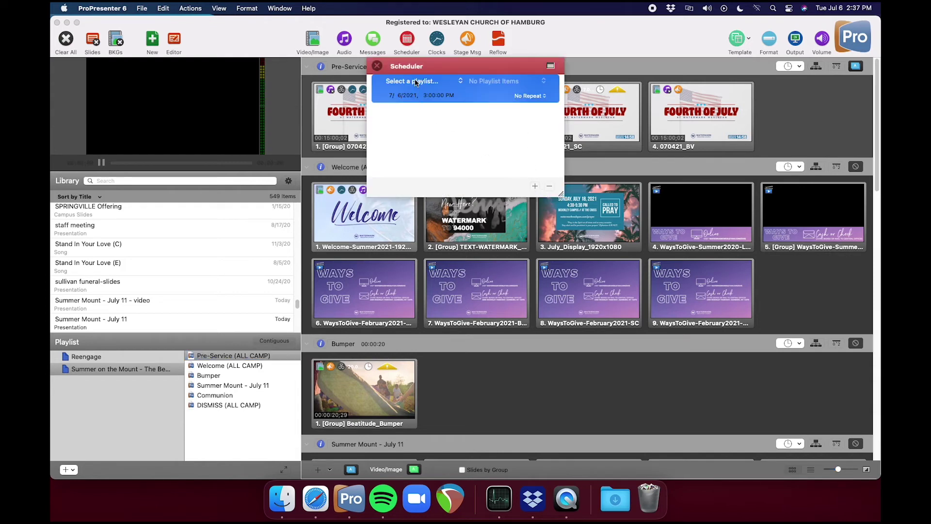
{"action": "left_click", "coordinate": [415, 81]}
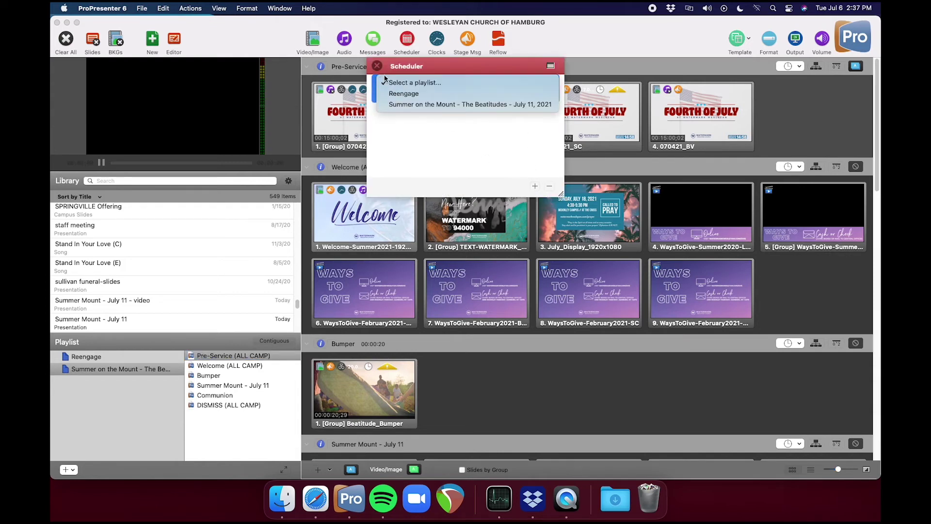
{"action": "left_click", "coordinate": [387, 80]}
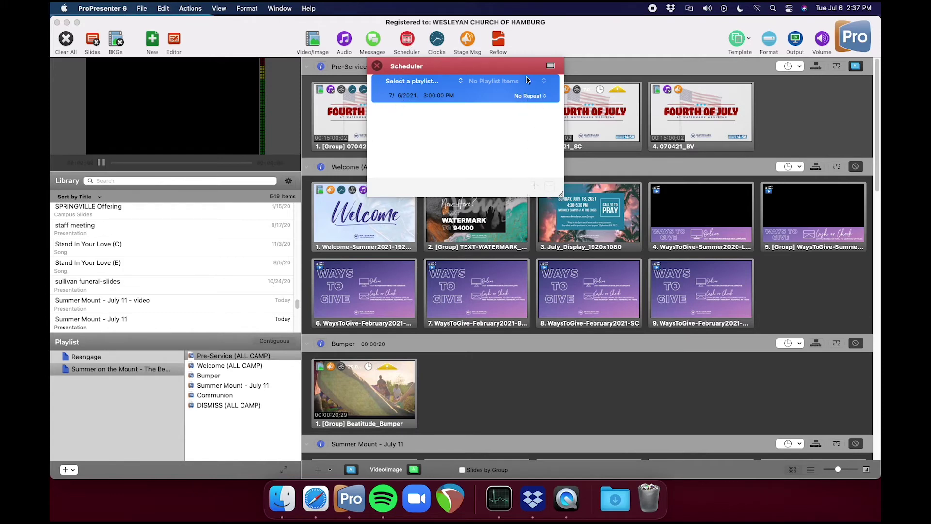
{"action": "left_click", "coordinate": [397, 84]}
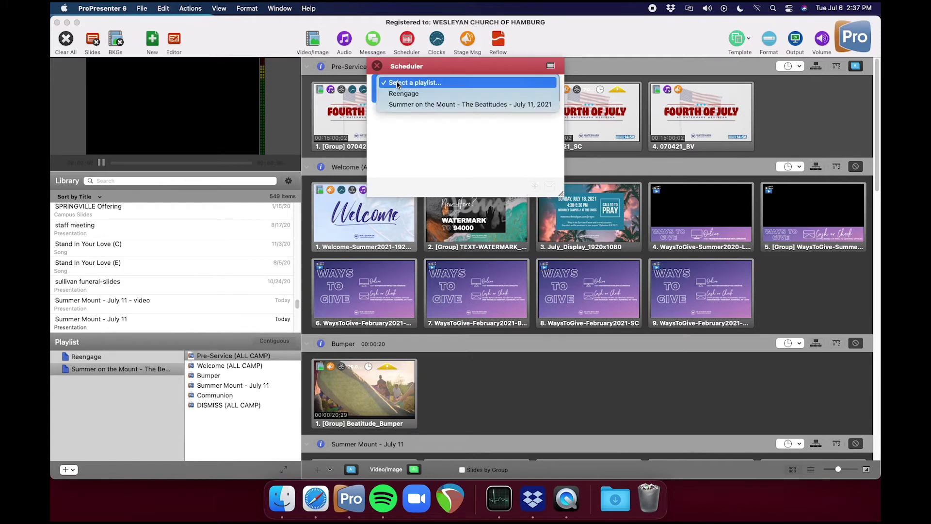
{"action": "left_click", "coordinate": [407, 102]}
{"action": "left_click", "coordinate": [478, 83]}
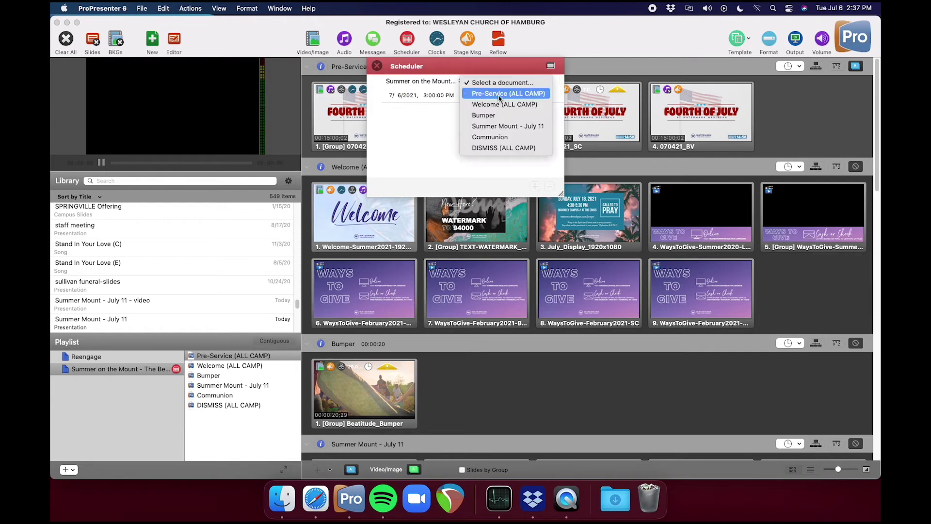
{"action": "left_click", "coordinate": [499, 94]}
Set the event's start to 7/11/2021 at 8:45 AM and close the scheduler
{"action": "left_click", "coordinate": [399, 98]}
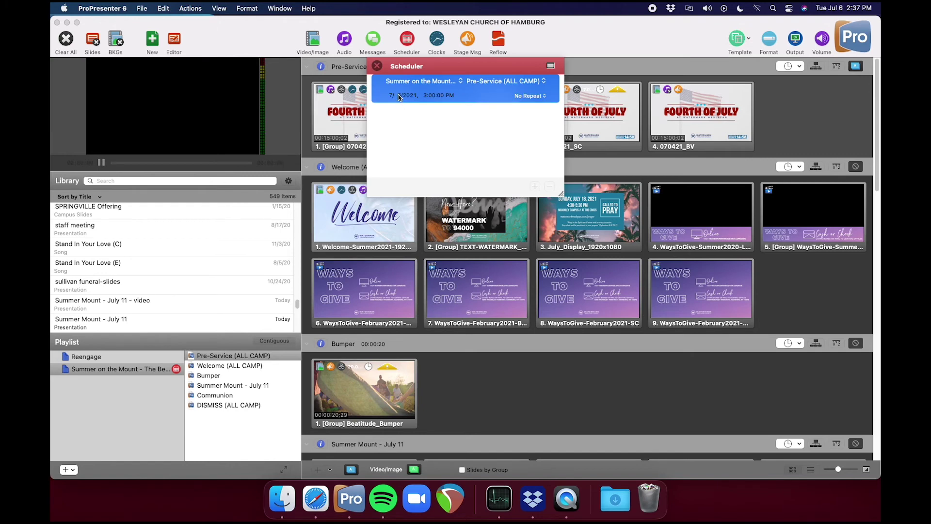
{"action": "left_click", "coordinate": [399, 95]}
{"action": "type", "text": "11"}
{"action": "key", "text": "Tab"}
{"action": "key", "text": "Tab"}
{"action": "type", "text": "8:45"}
{"action": "key", "text": "Tab"}
{"action": "key", "text": "Tab"}
{"action": "key", "text": "Return"}
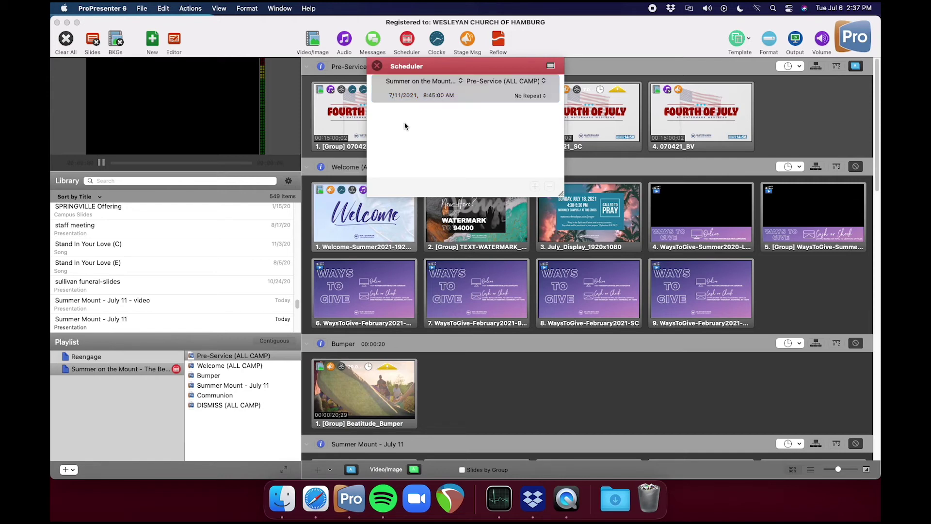
{"action": "left_click", "coordinate": [377, 66]}
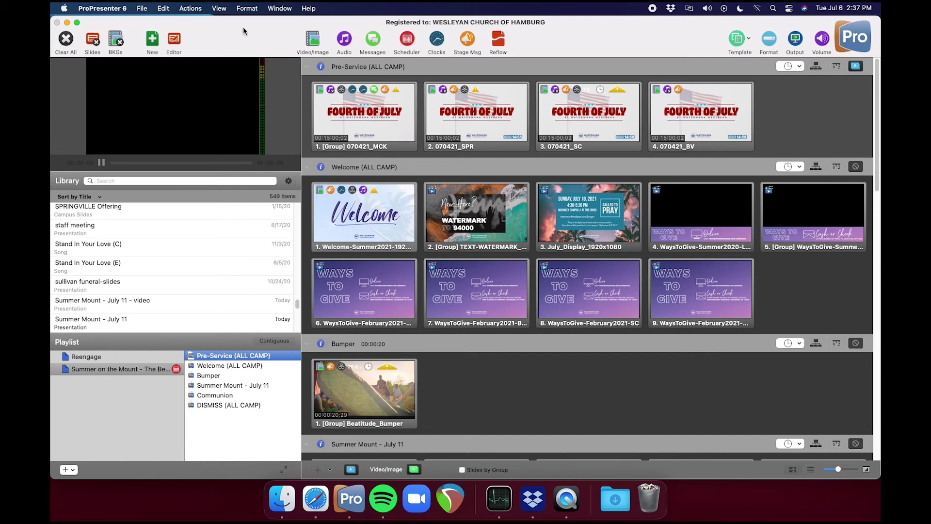
{"action": "left_click", "coordinate": [411, 40]}
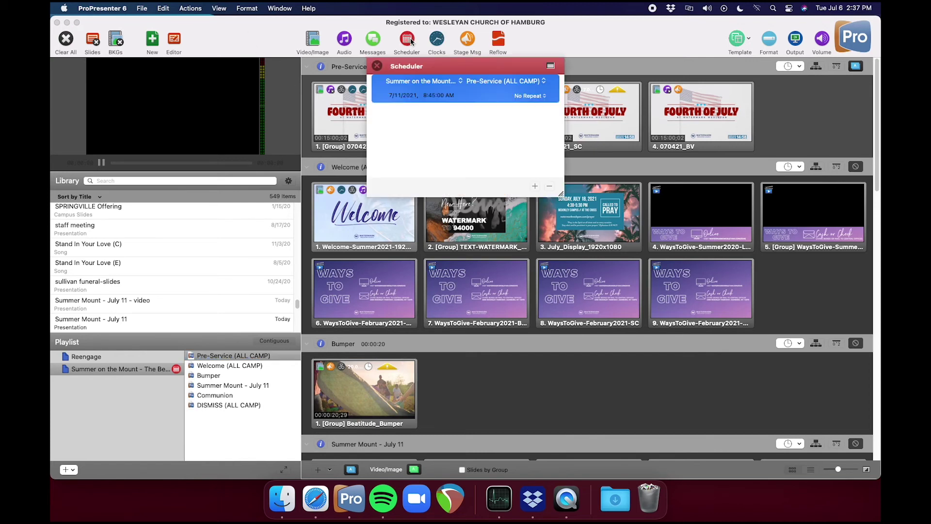
{"action": "left_click", "coordinate": [411, 39]}
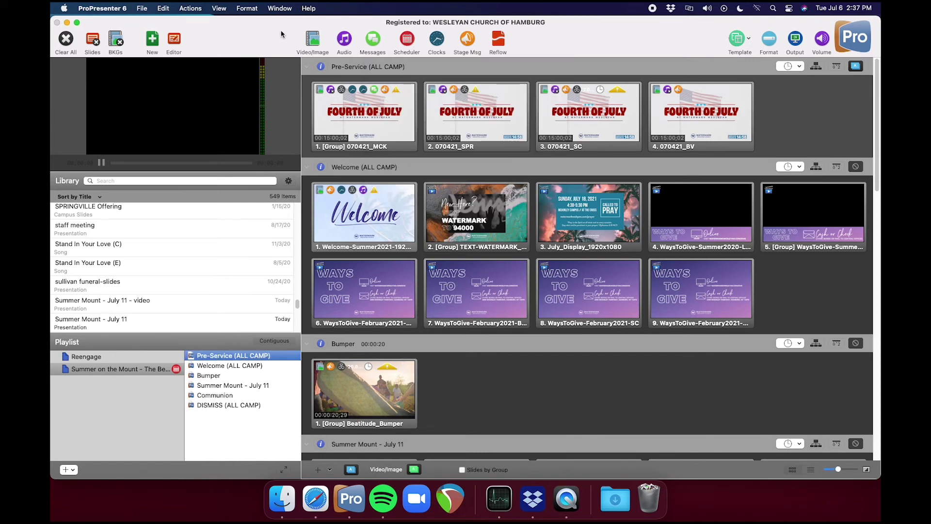